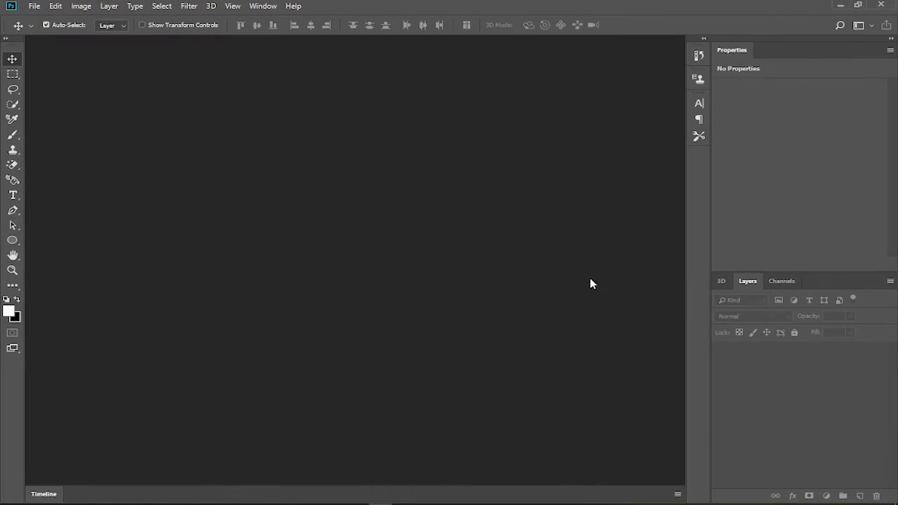
Open texture-g20a227523_1920.jpg from the Letterpress folder as a new document.
left_click(34, 7)
left_click(35, 28)
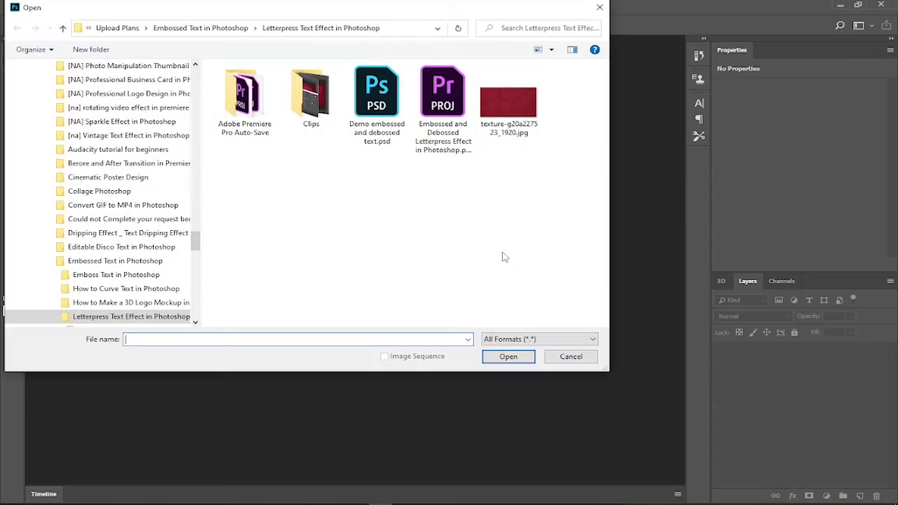
double_click(520, 118)
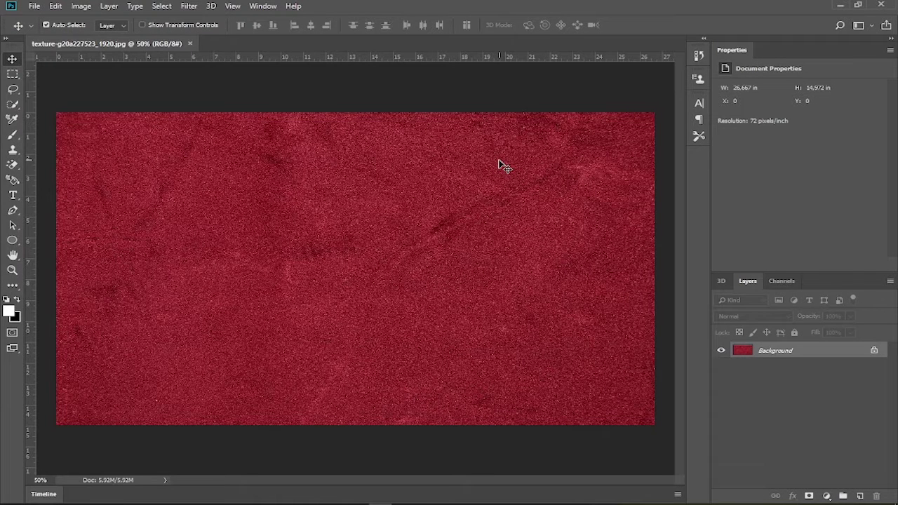
left_click(13, 195)
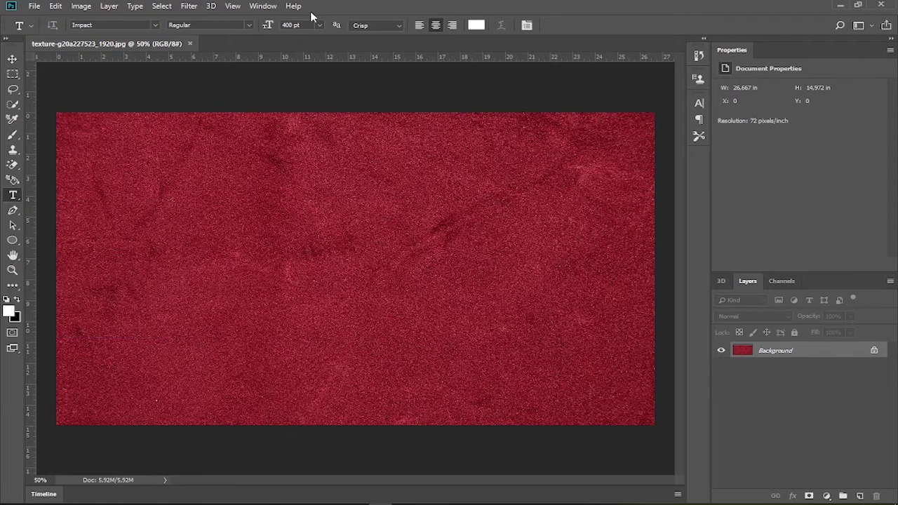
Set the type options to Smooth anti-aliasing, black (000000) colour and the Impact font.
left_click(375, 26)
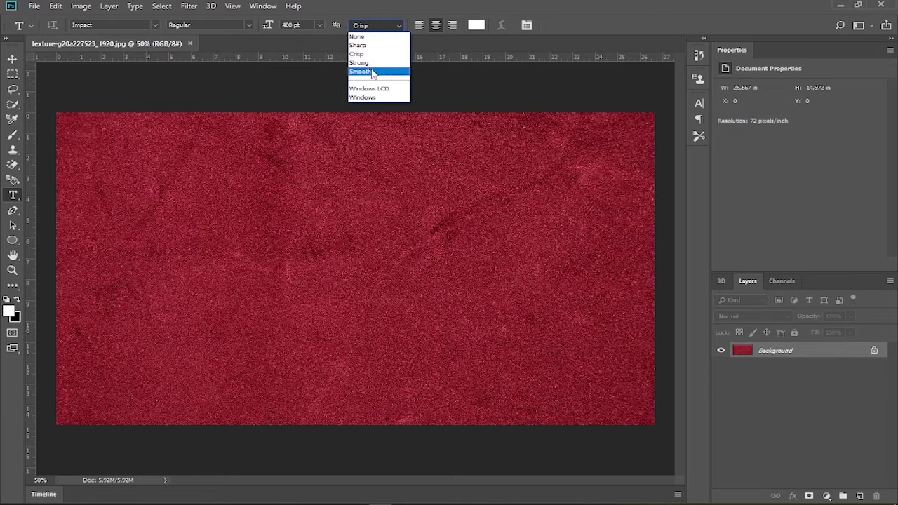
left_click(373, 71)
left_click(477, 26)
left_click(560, 327)
left_click_drag(560, 327, 536, 344)
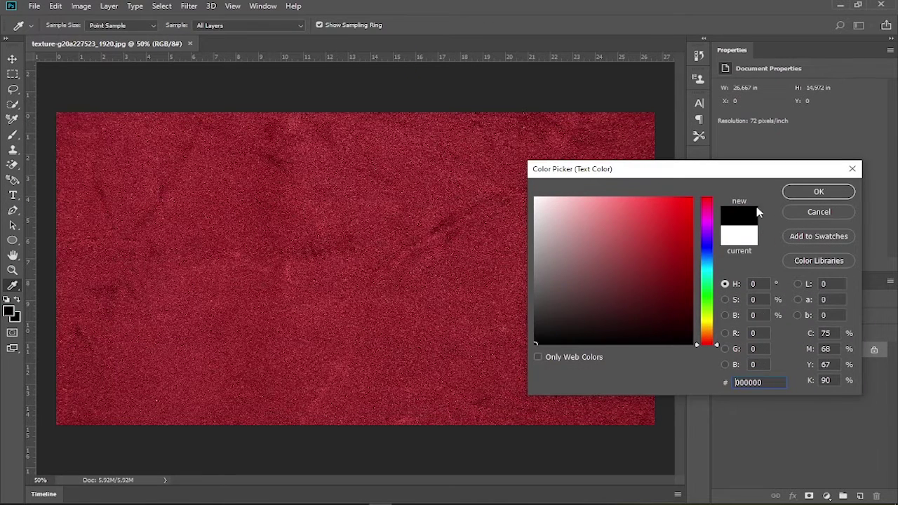
left_click(800, 193)
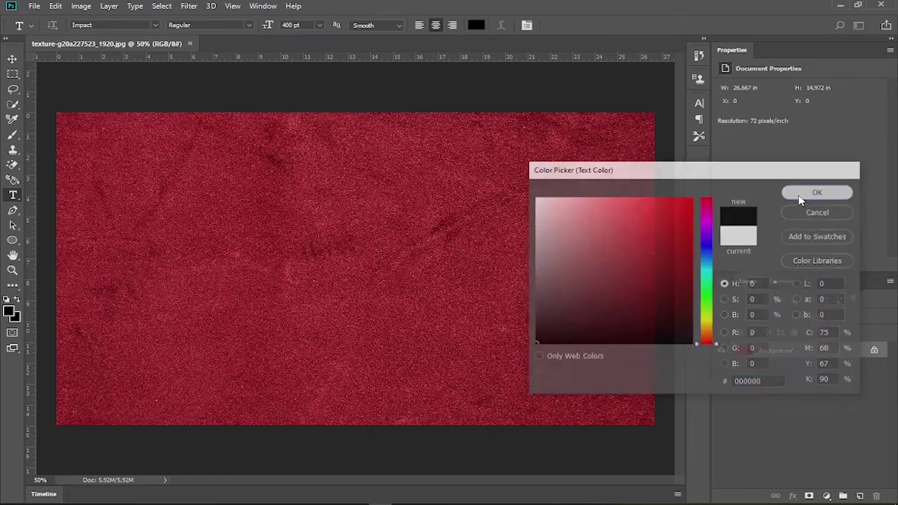
left_click(155, 26)
left_click(121, 70)
Type EMBOSSED and DEBOSSED as two text lines, then move EMBOSSED above DEBOSSED.
left_click(354, 183)
type("E")
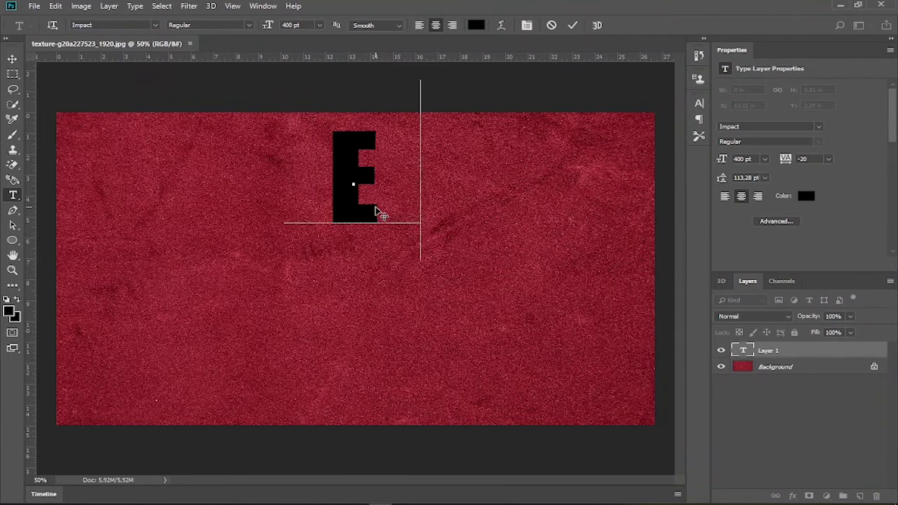
type("MBOSSED")
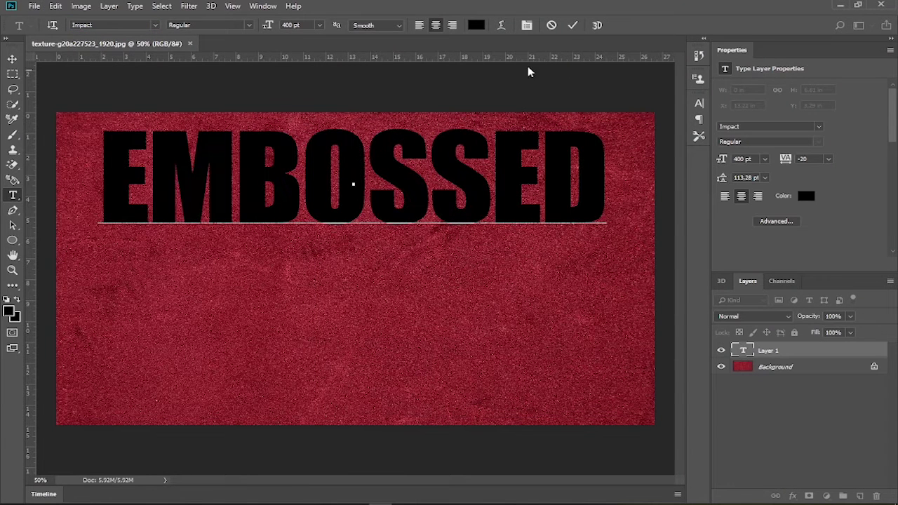
left_click(572, 25)
left_click(346, 341)
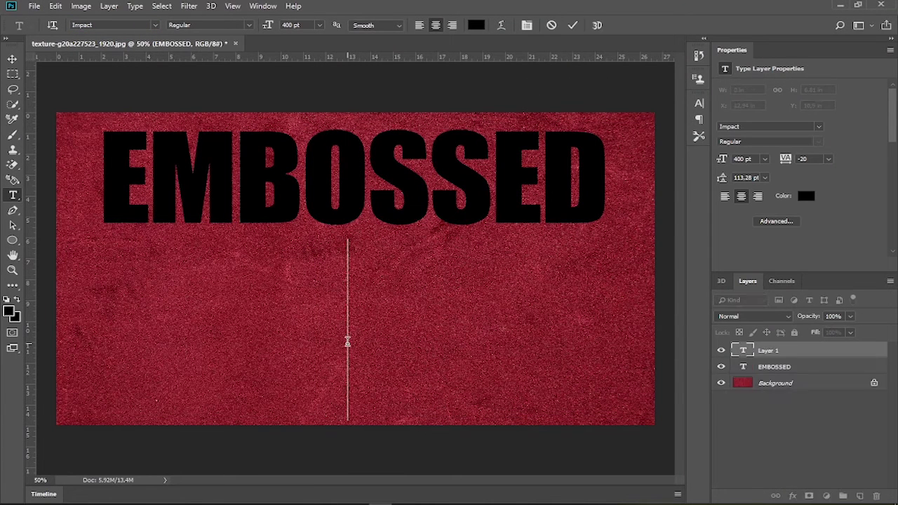
type("DEBOSSE")
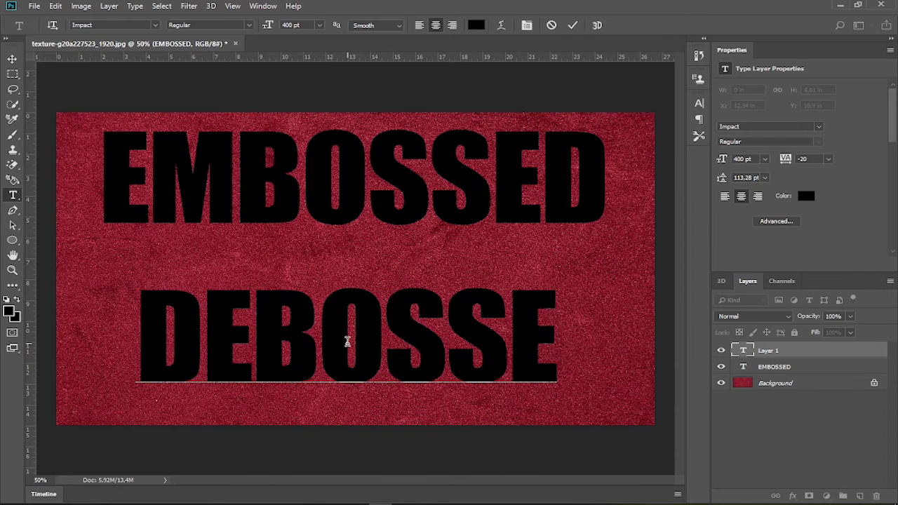
type("D")
left_click(573, 26)
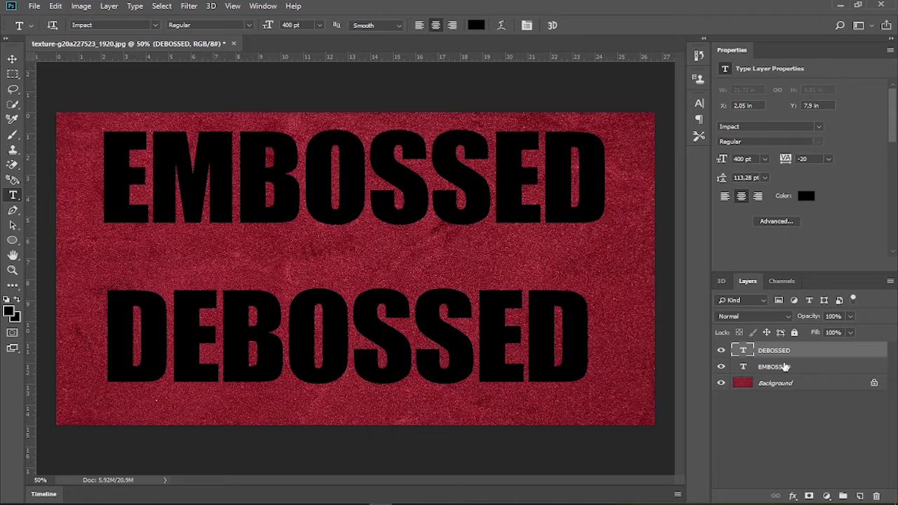
left_click_drag(787, 367, 801, 351)
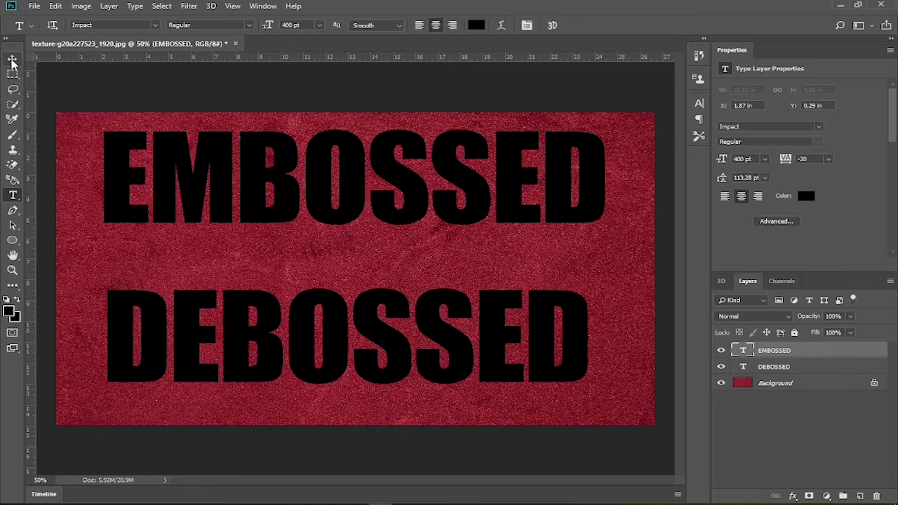
Centre EMBOSSED horizontally on the canvas and nudge it down toward the middle.
left_click(12, 59)
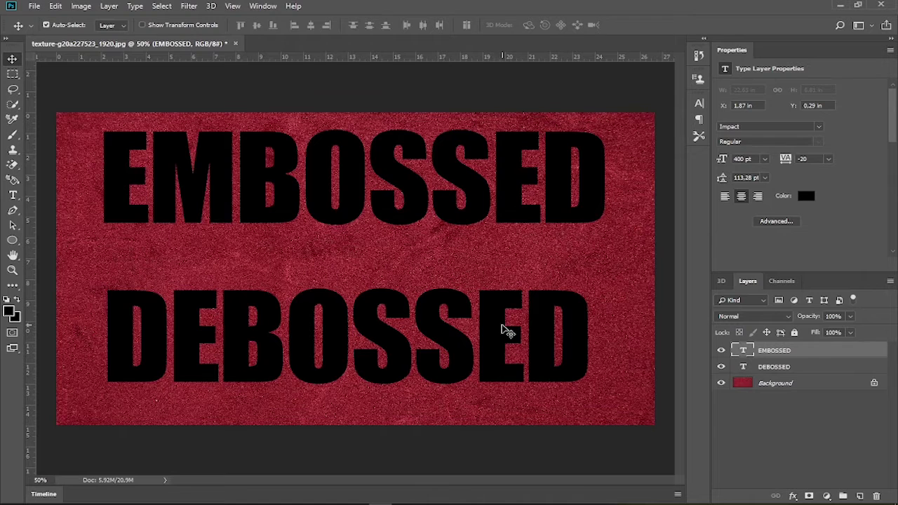
key("ctrl+a")
left_click(311, 25)
key("ctrl+d")
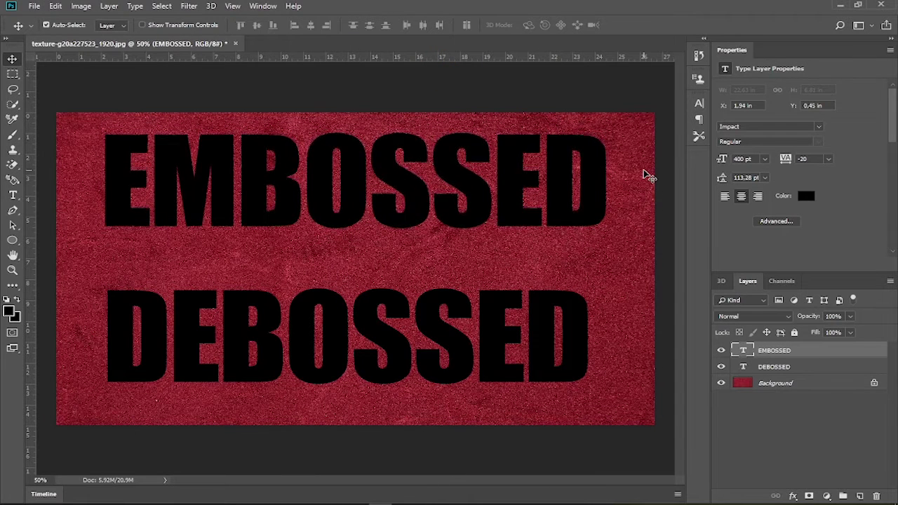
key("shift+Down")
key("shift+Down")
key("shift+Down")
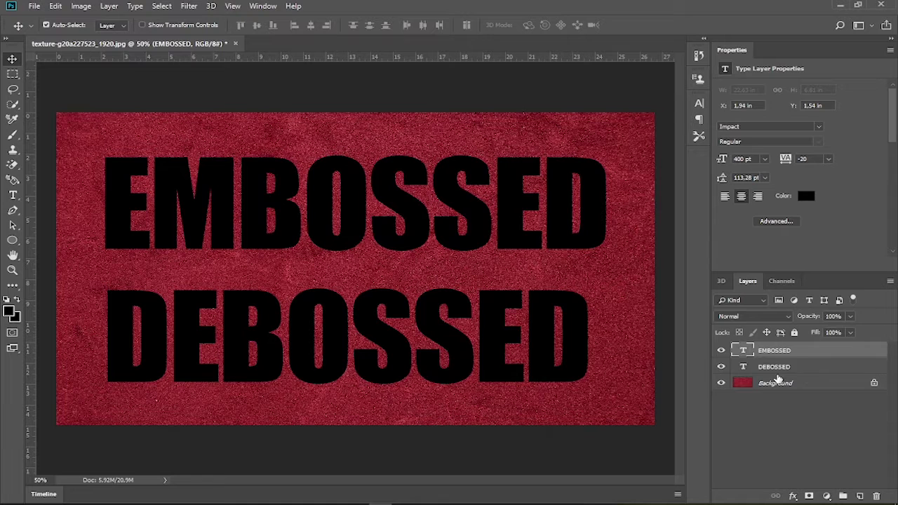
Centre DEBOSSED horizontally on the canvas and nudge it up closer to EMBOSSED.
key("alt+bracketleft")
key("ctrl+a")
left_click(311, 25)
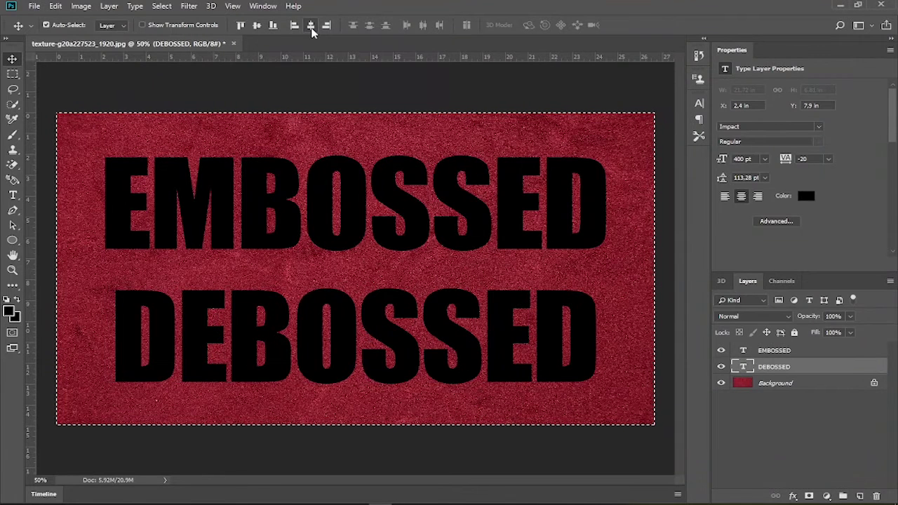
key("ctrl+d")
key("shift+Up")
key("shift+Up")
key("shift+Up")
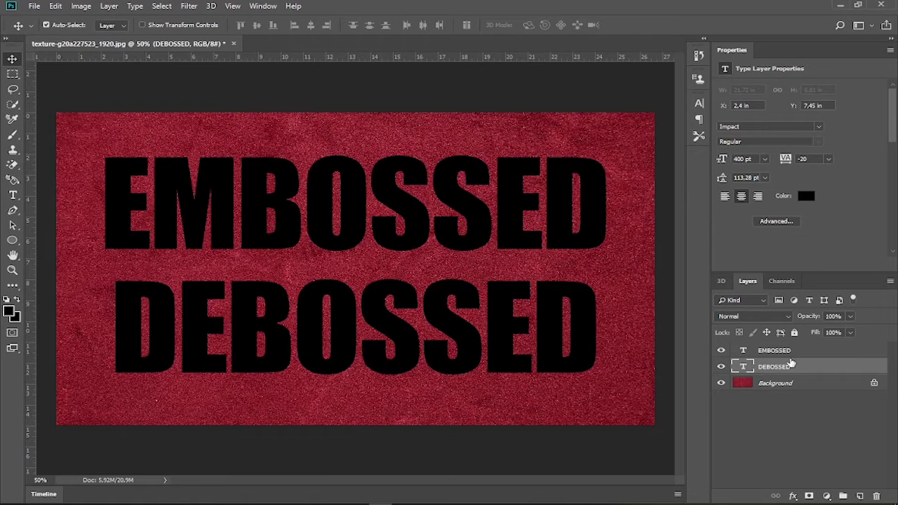
left_click(792, 351)
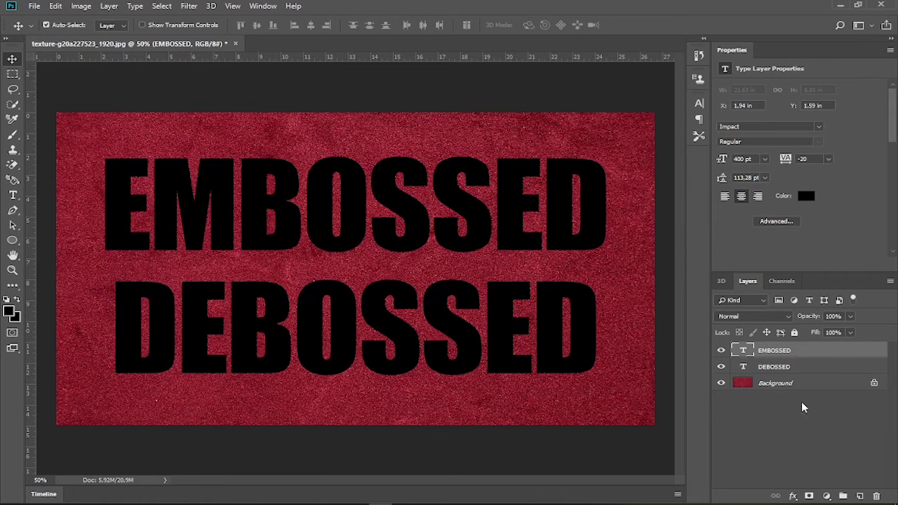
left_click(794, 497)
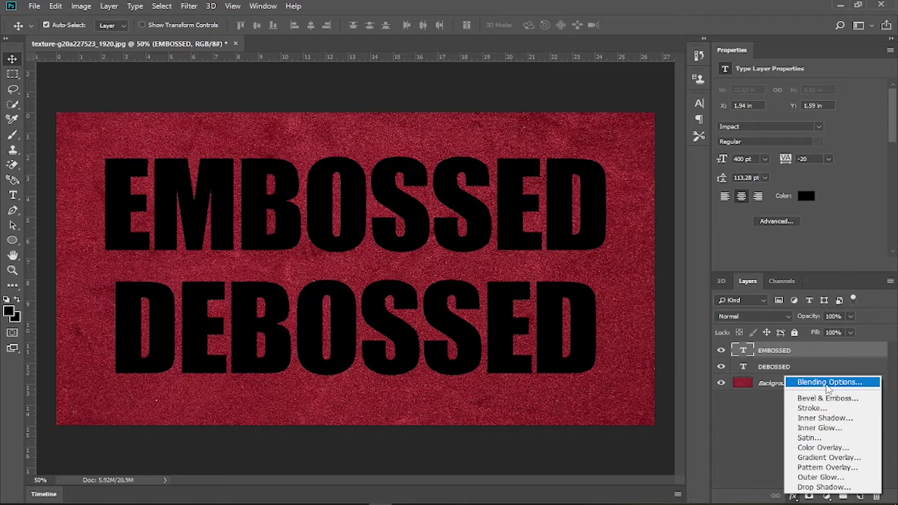
Set EMBOSSED's Fill Opacity to 0 and add a Bevel & Emboss with Emboss style and Smooth technique.
left_click(828, 383)
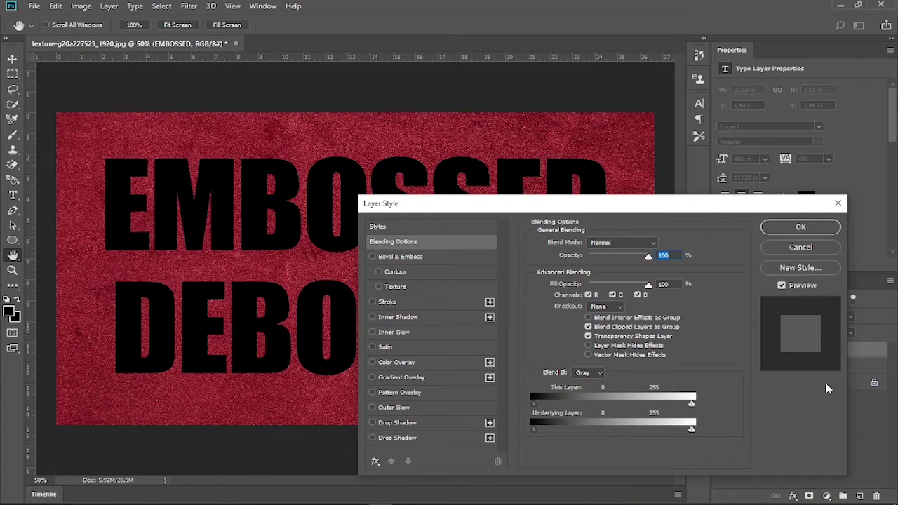
left_click_drag(650, 285, 590, 285)
left_click(399, 257)
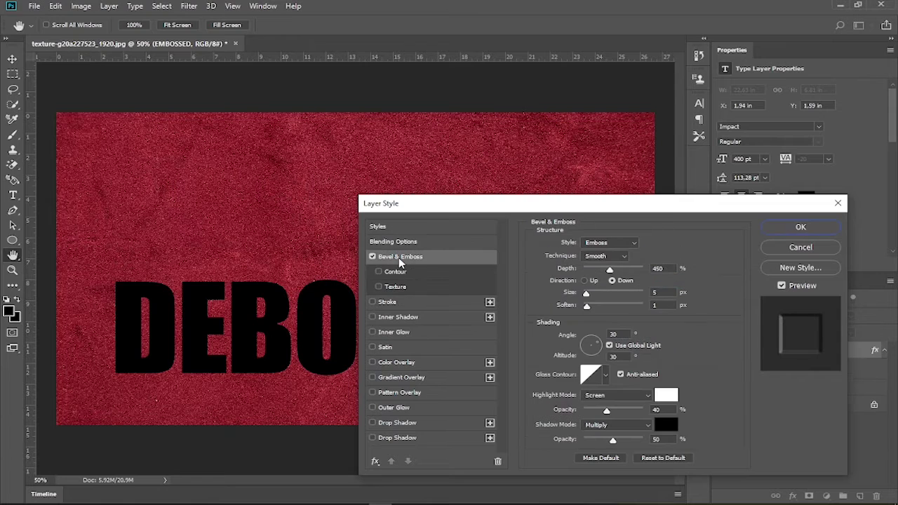
left_click(631, 246)
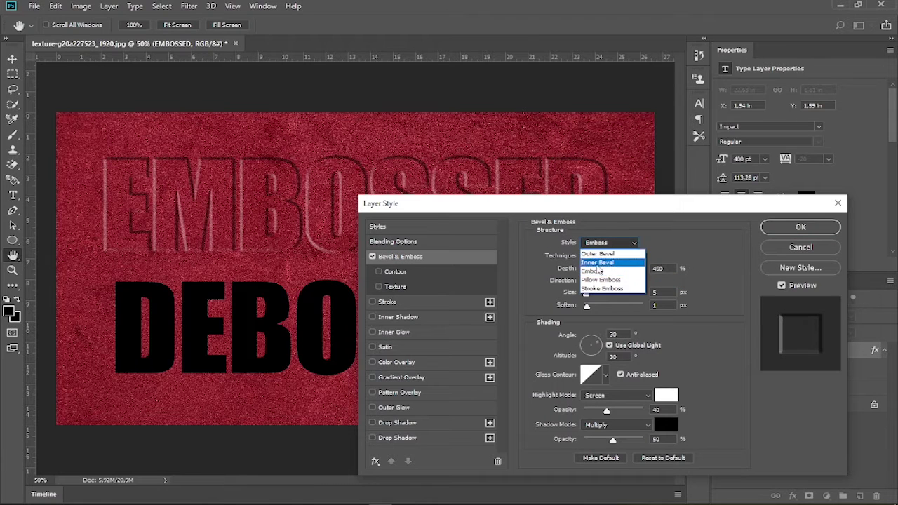
left_click(699, 252)
left_click(595, 257)
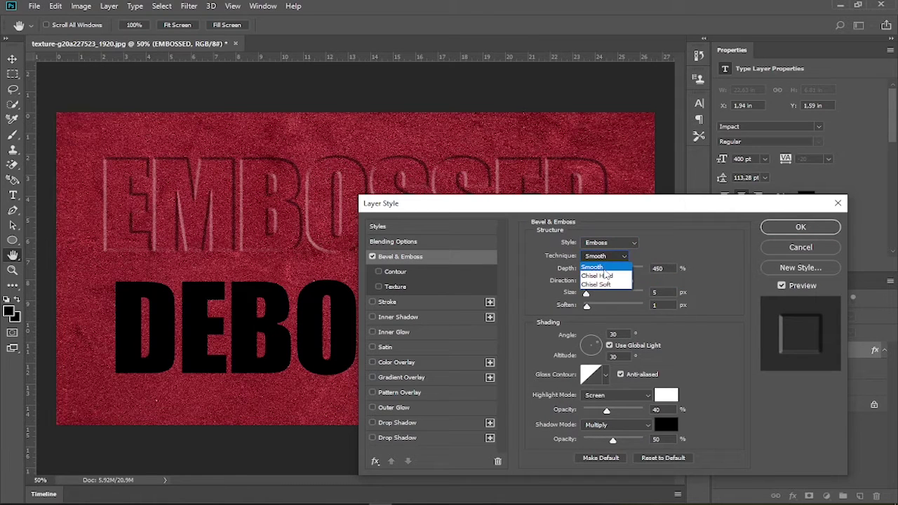
left_click(707, 239)
Set the emboss to 250% depth, Up, 120° angle, 40% highlight and 55% shadow opacity.
left_click_drag(614, 272, 598, 274)
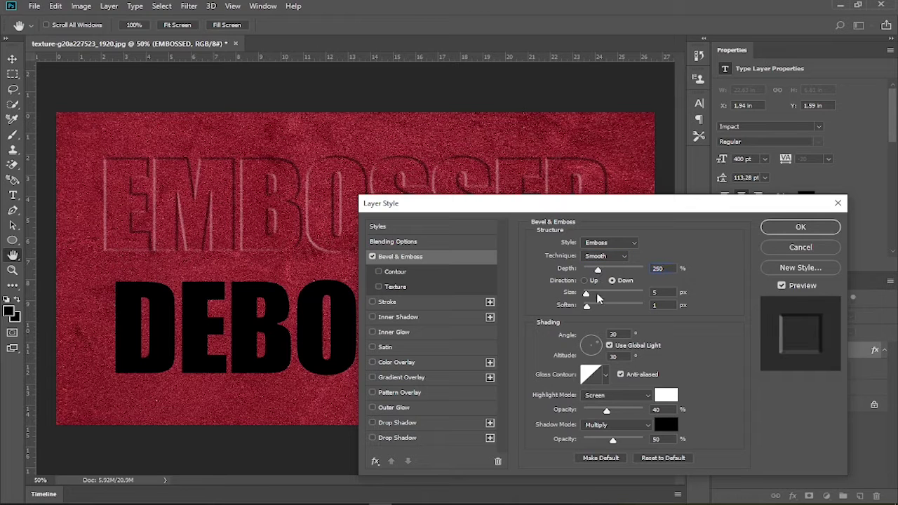
left_click(585, 280)
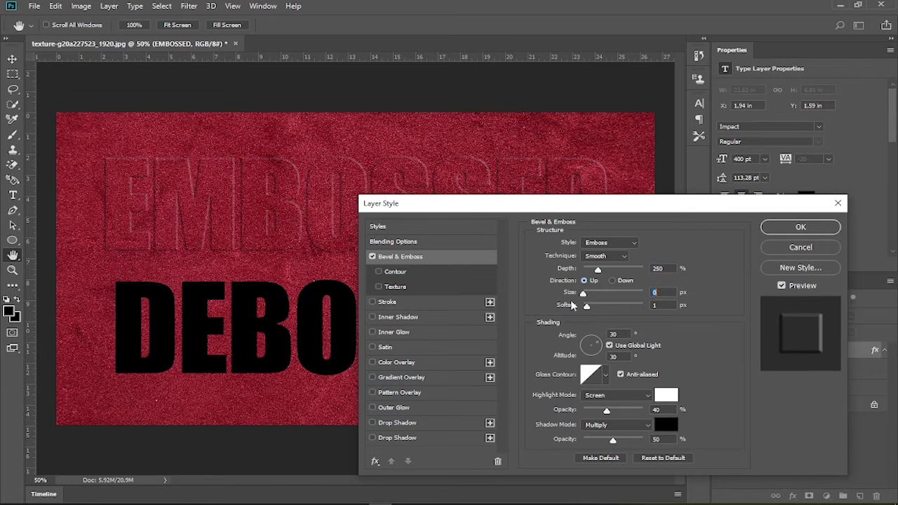
type("5")
left_click_drag(607, 309, 545, 305)
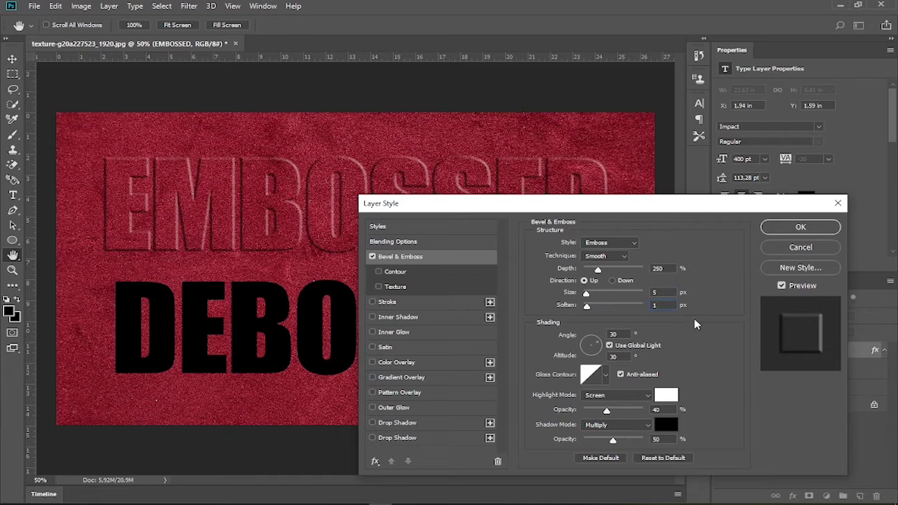
type("120")
left_click(612, 355)
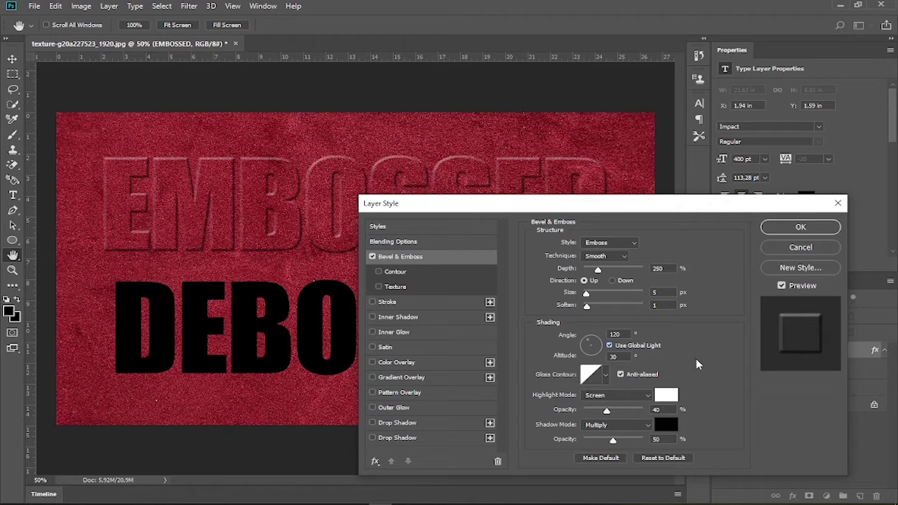
mouse_move(606, 411)
left_mouse_down()
mouse_move(667, 415)
mouse_move(607, 415)
mouse_move(596, 441)
mouse_move(616, 441)
left_mouse_up()
Add a white Multiply Inner Shadow (30%, 5 px distance, 32 px size) and enable Color Overlay.
left_click(398, 317)
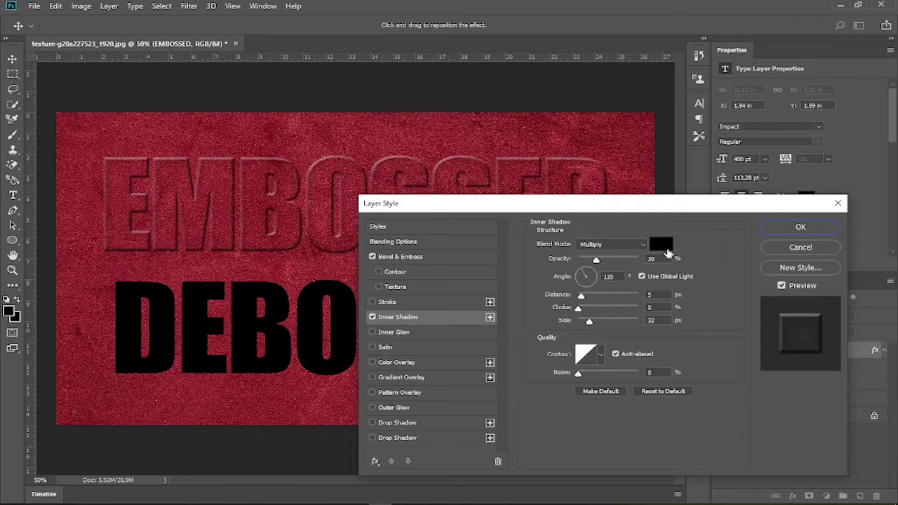
left_click(667, 246)
left_click(537, 202)
left_click(816, 191)
left_click_drag(604, 260, 595, 260)
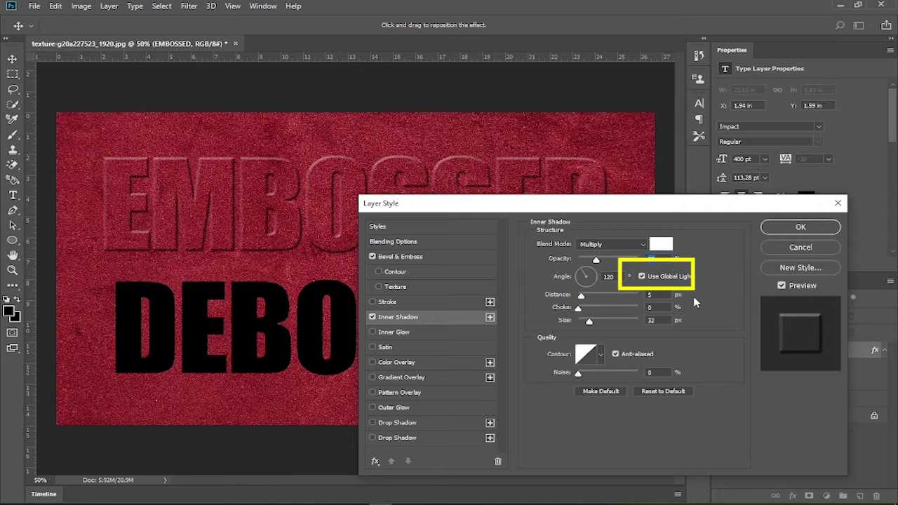
left_click_drag(581, 300, 582, 300)
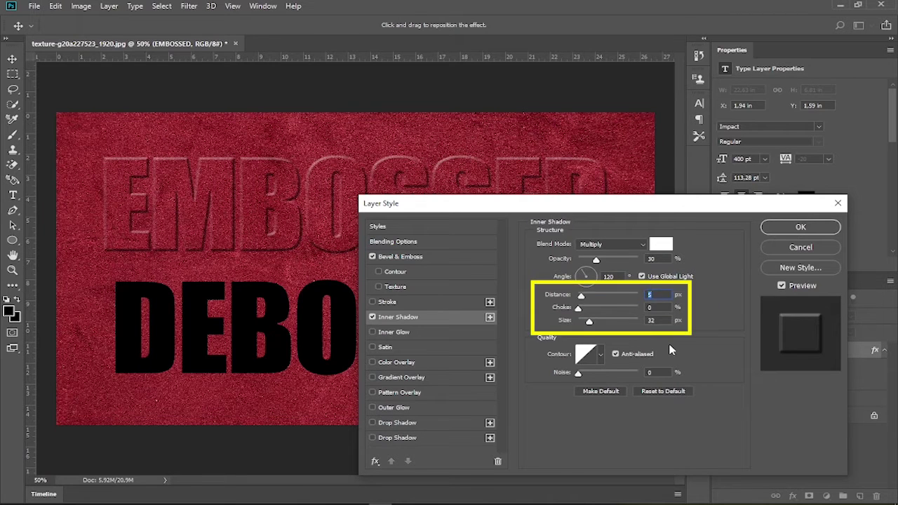
left_click(421, 367)
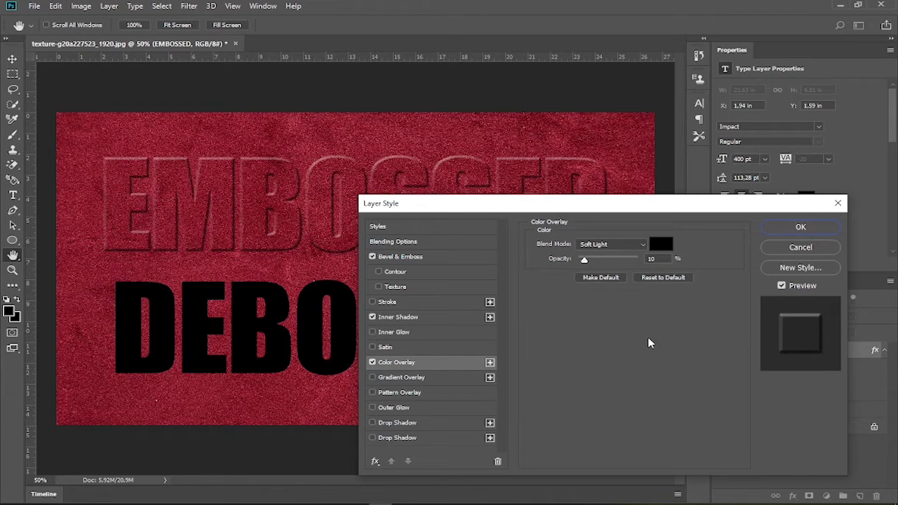
Make the colour overlay white (ffffff) in Overlay mode at 23% opacity and apply the style.
left_click(666, 247)
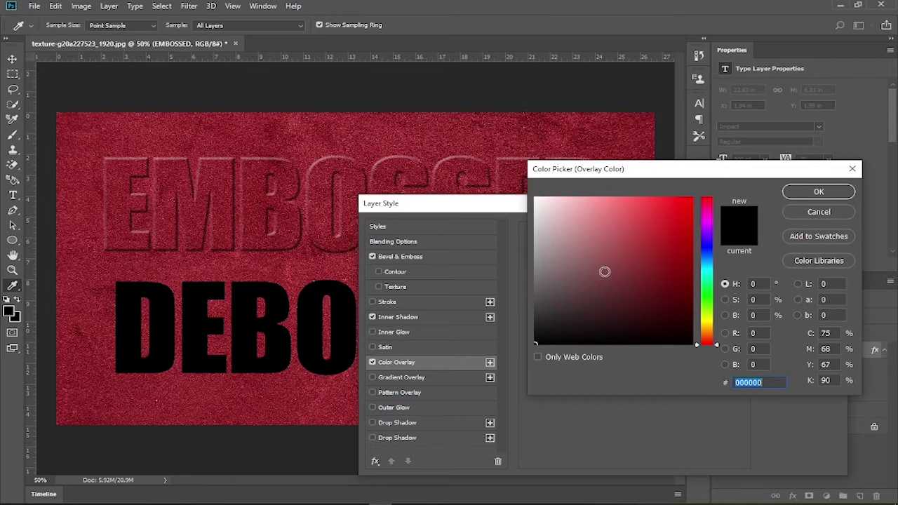
type("ffffff")
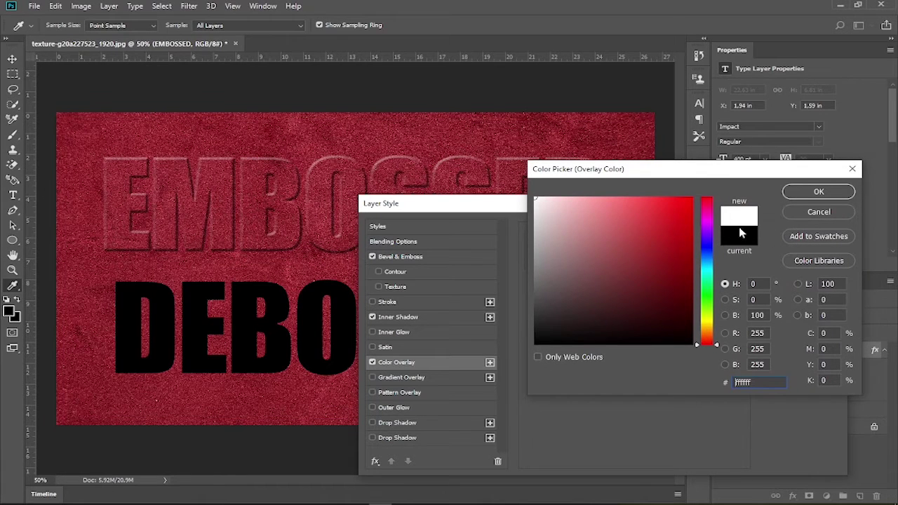
left_click(806, 192)
left_click(617, 244)
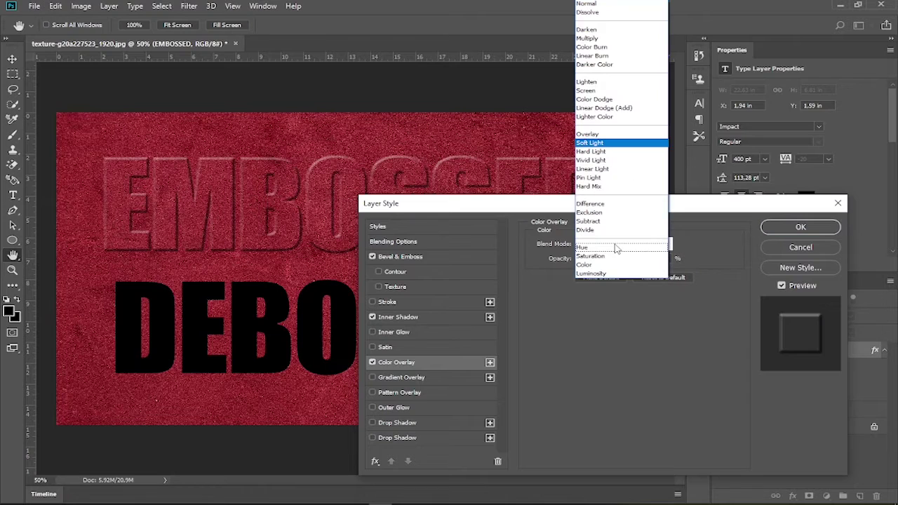
left_click(593, 134)
mouse_move(613, 259)
left_mouse_down()
mouse_move(590, 259)
mouse_move(595, 270)
left_mouse_up()
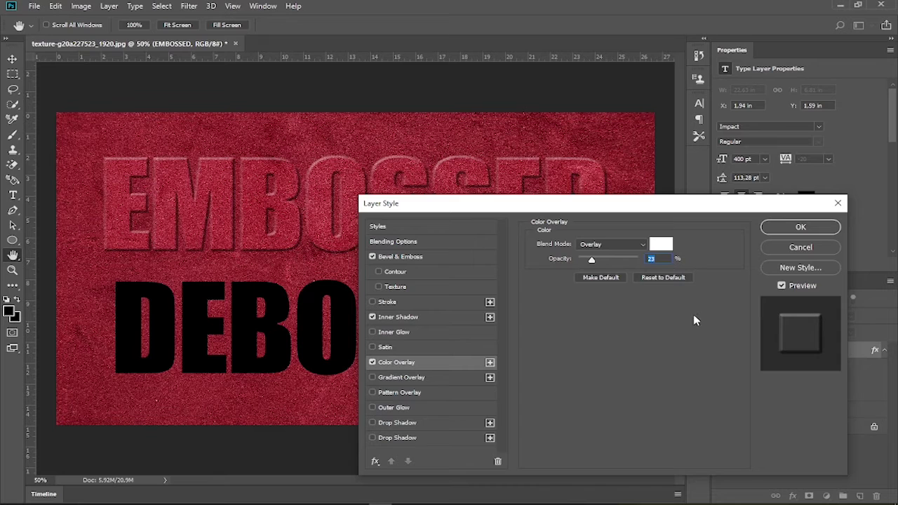
left_click(801, 227)
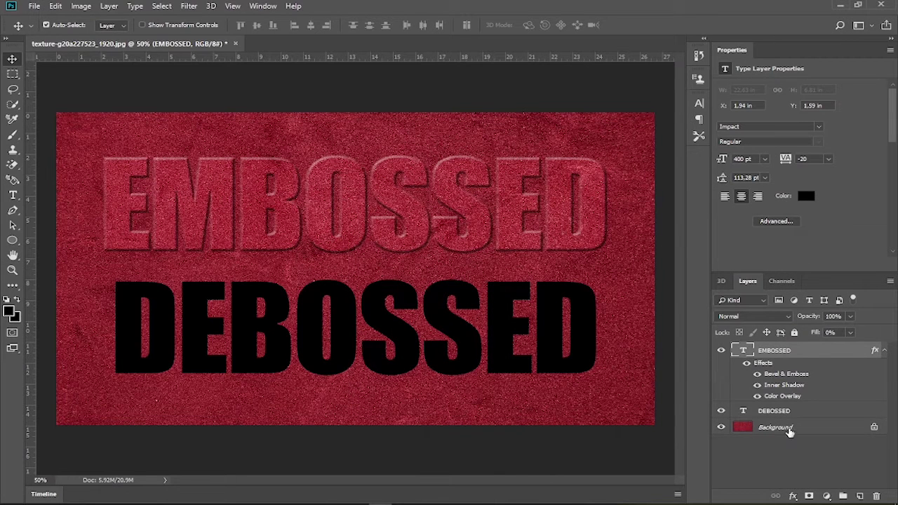
Give the DEBOSSED layer 0% Fill Opacity and a Bevel & Emboss effect.
left_click(779, 413)
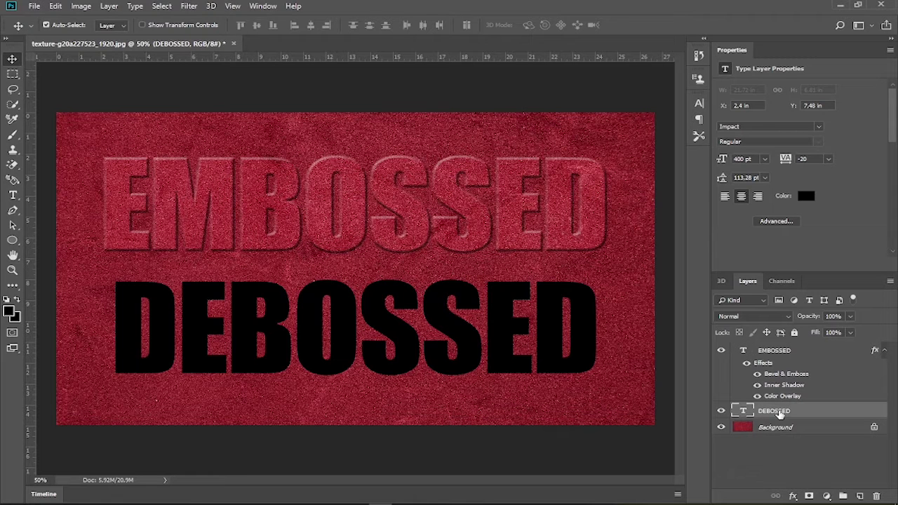
left_click(793, 496)
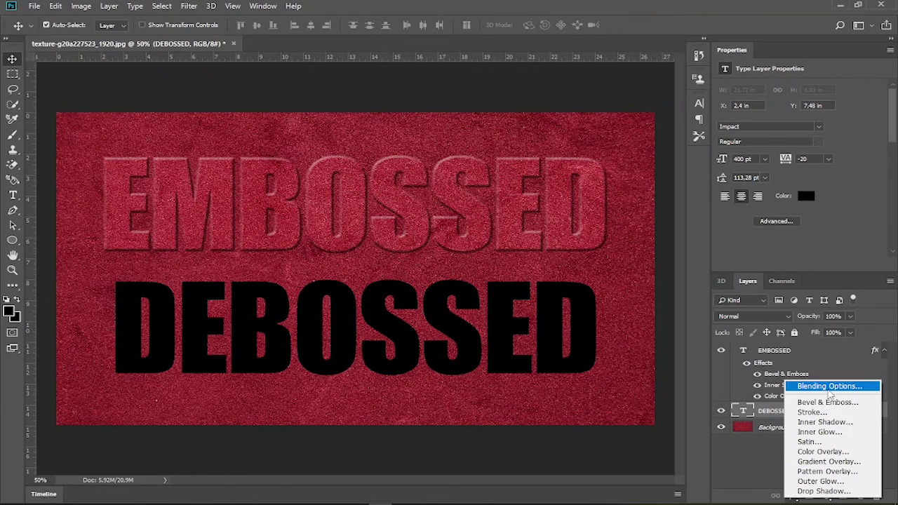
left_click(829, 389)
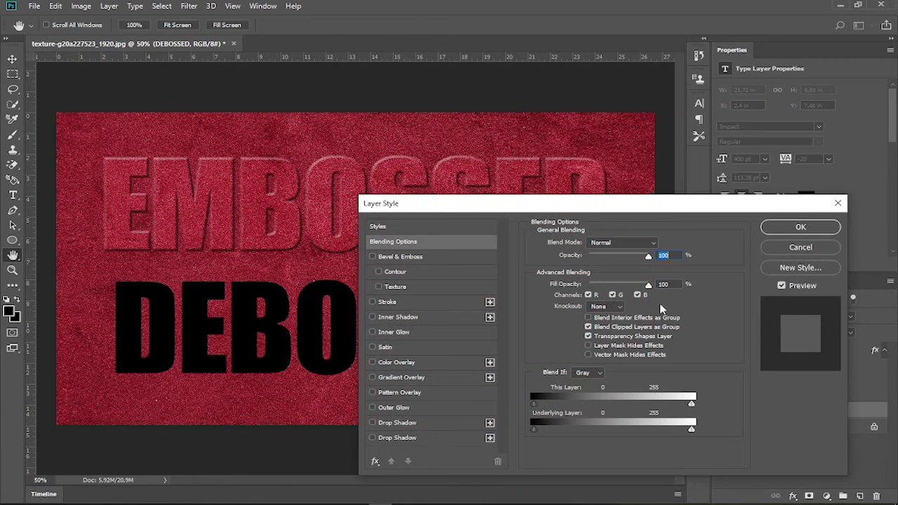
left_click_drag(648, 285, 583, 287)
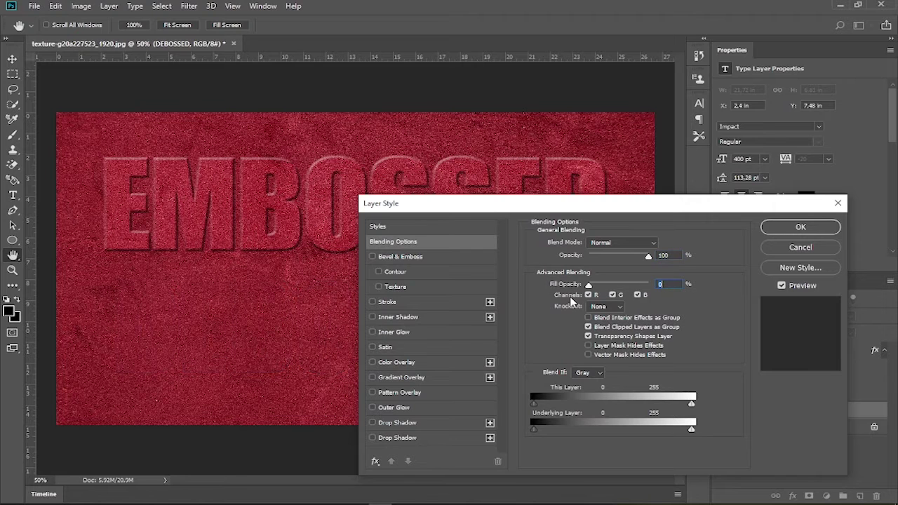
left_click(429, 256)
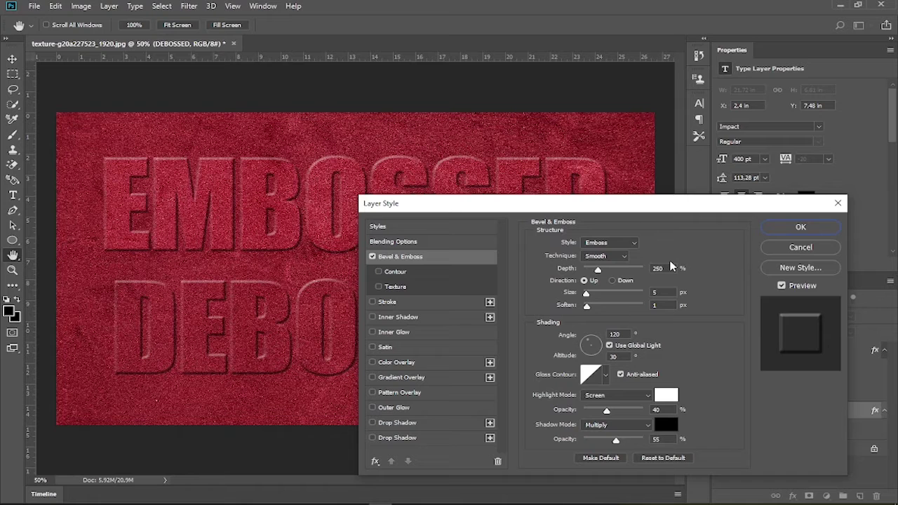
Set DEBOSSED's bevel direction to Down with 50% shadow opacity, and enable Inner Shadow.
left_click(611, 281)
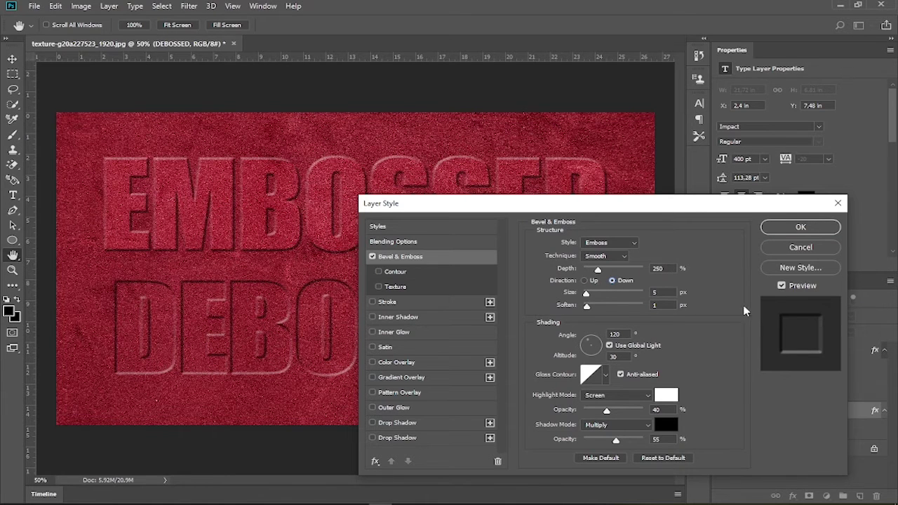
left_click_drag(587, 295, 588, 302)
left_click(609, 346)
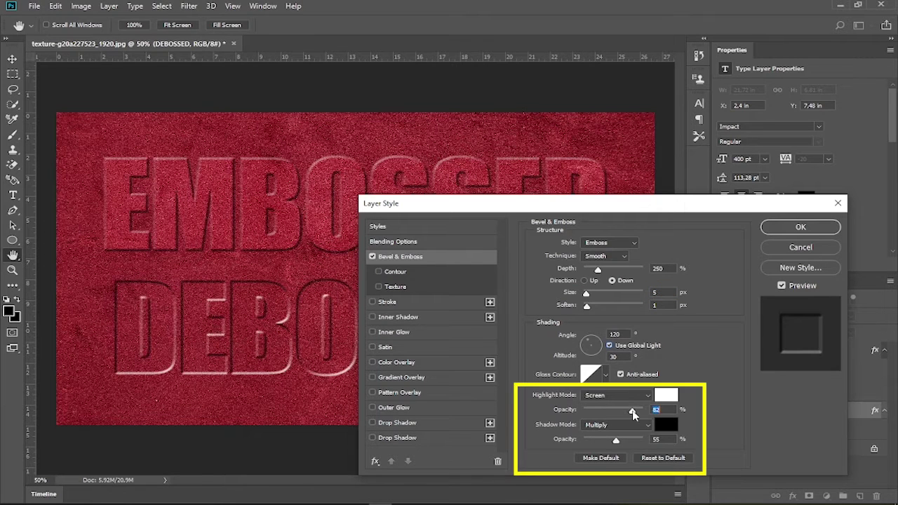
left_click(606, 412)
left_click_drag(616, 441, 613, 442)
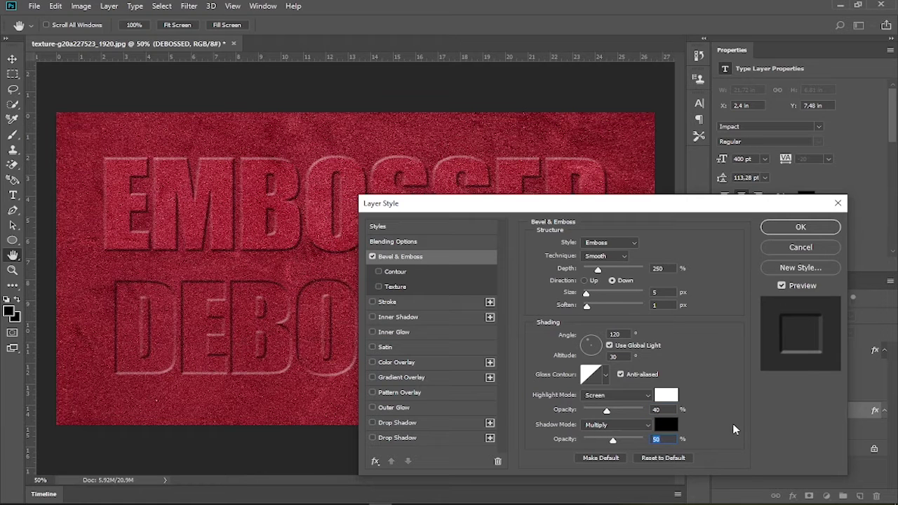
left_click(422, 320)
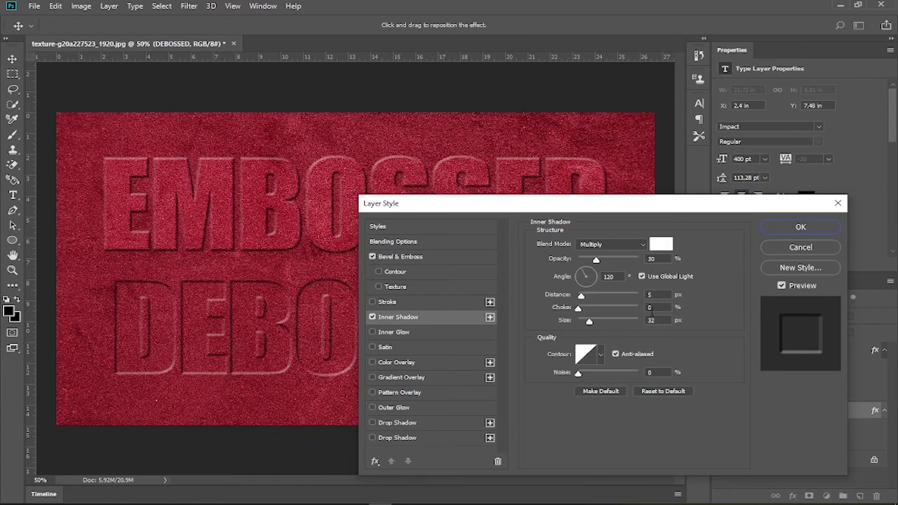
Make DEBOSSED's inner shadow black (000000) with 10 px distance and 32 px size.
left_click(661, 244)
left_click(638, 282)
type("000000")
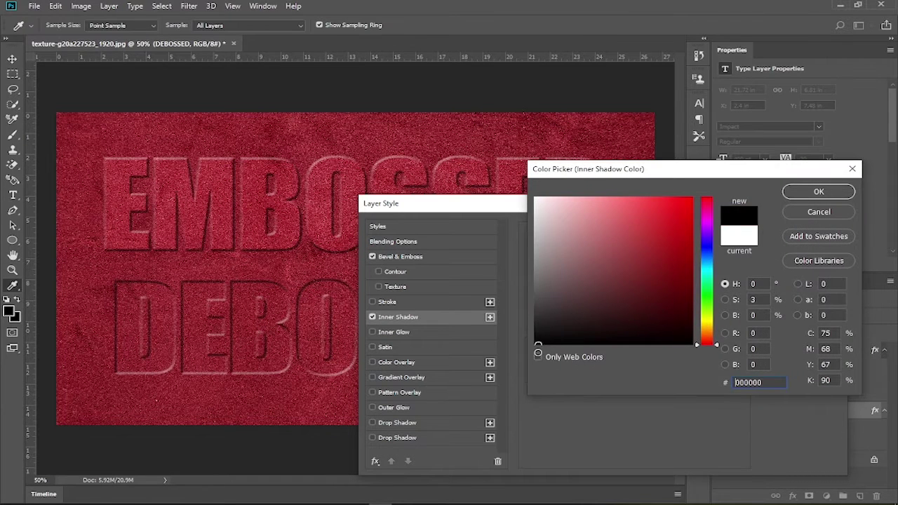
left_click(815, 195)
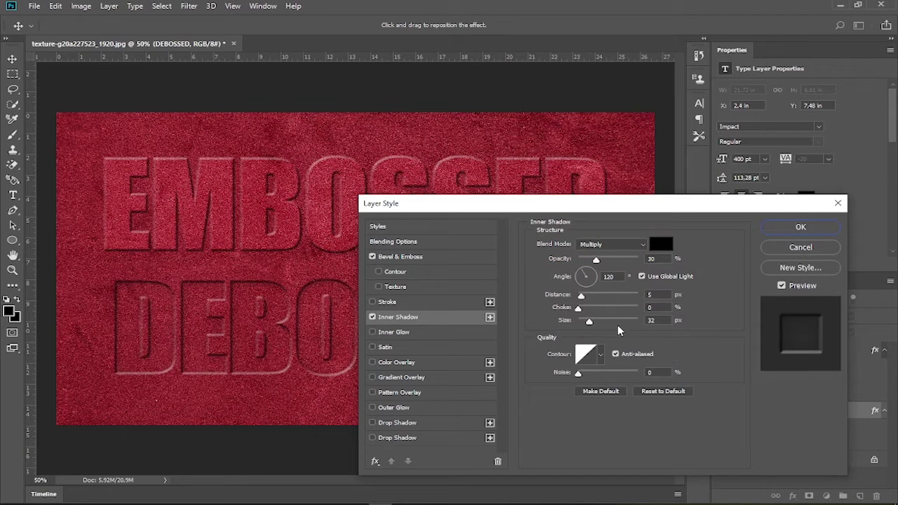
mouse_move(582, 295)
left_mouse_down()
mouse_move(616, 295)
mouse_move(584, 295)
left_mouse_up()
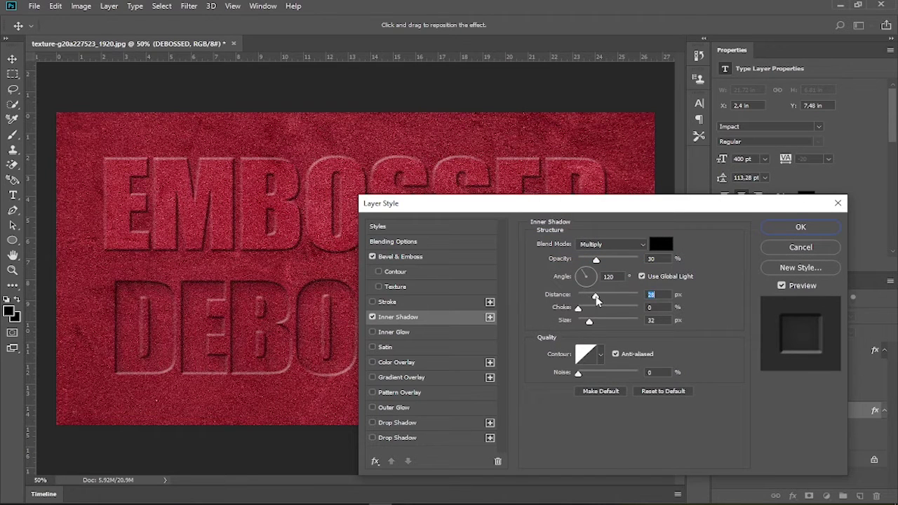
left_click(589, 322)
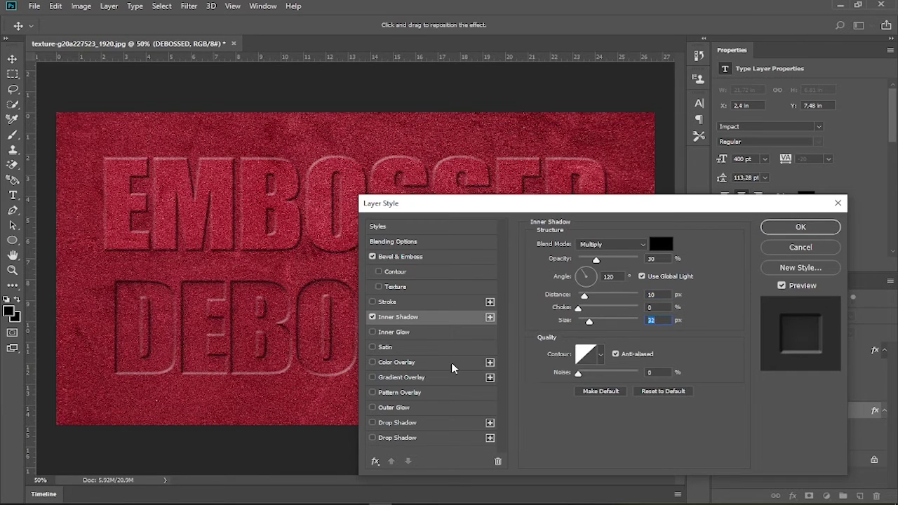
Add a black (000000) Color Overlay at 11% opacity to DEBOSSED and apply the style.
left_click(432, 363)
left_click(662, 244)
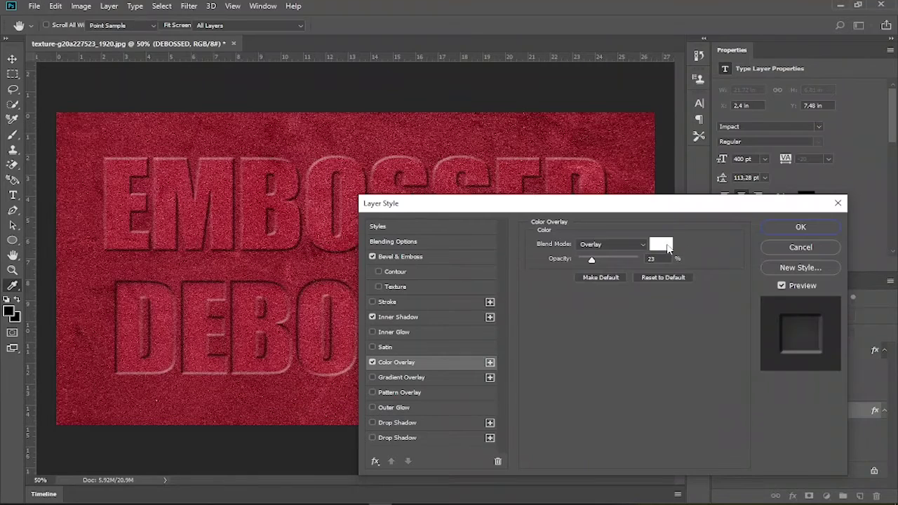
type("000000")
left_click(814, 200)
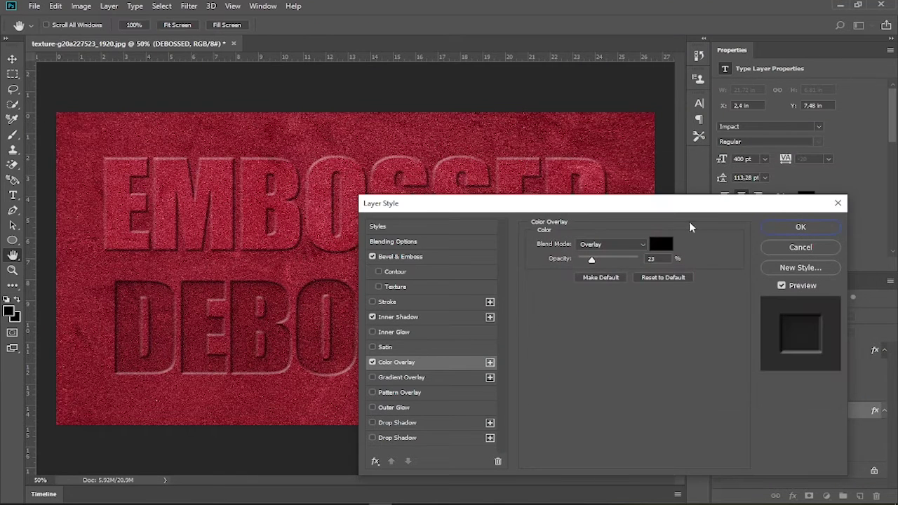
left_click_drag(592, 259, 588, 268)
left_click(802, 247)
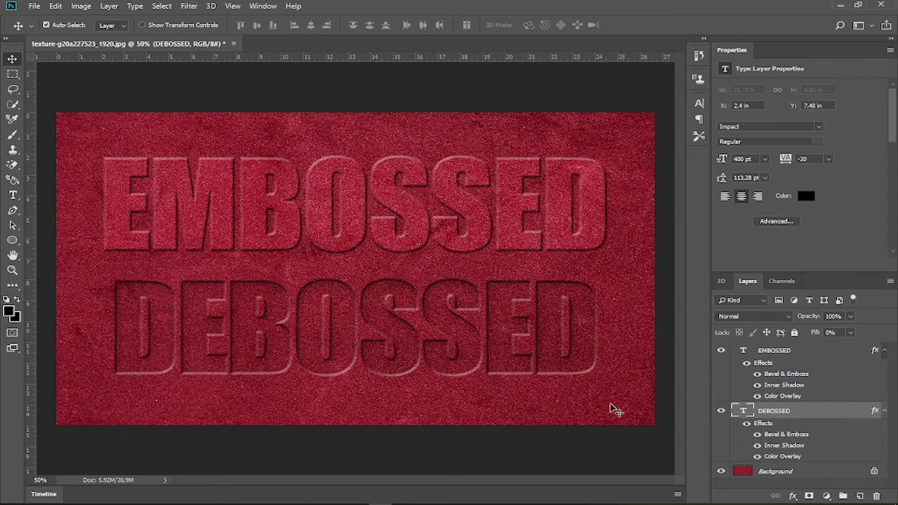
Add a Curves adjustment above the EMBOSSED layer, bending the curve down to darken the image.
left_click(884, 350)
left_click(885, 366)
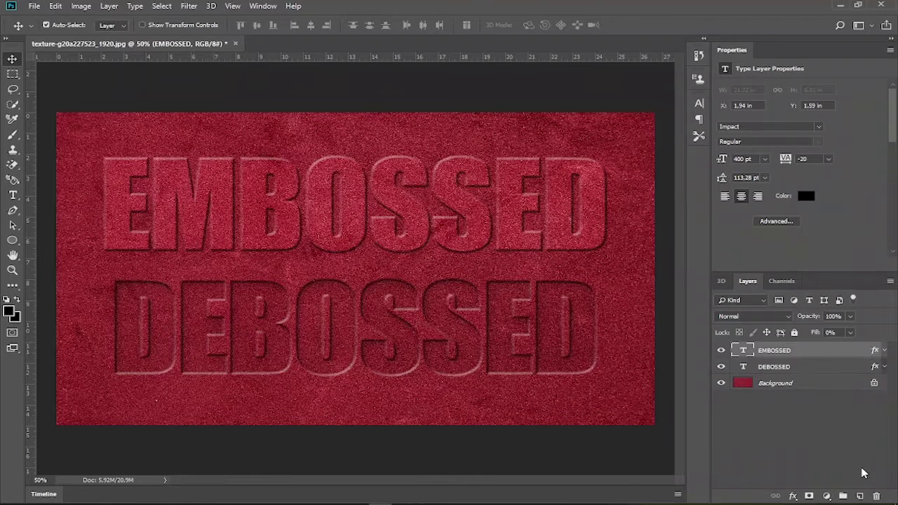
left_click(827, 496)
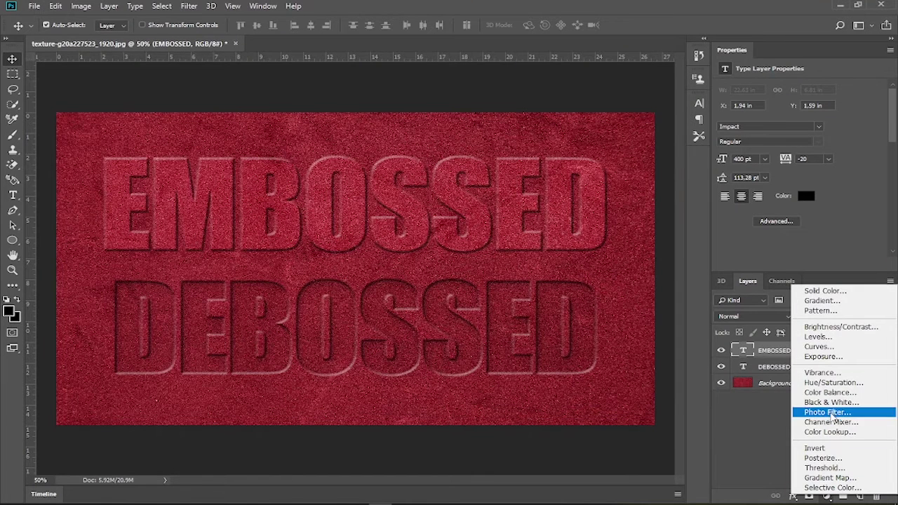
left_click(831, 348)
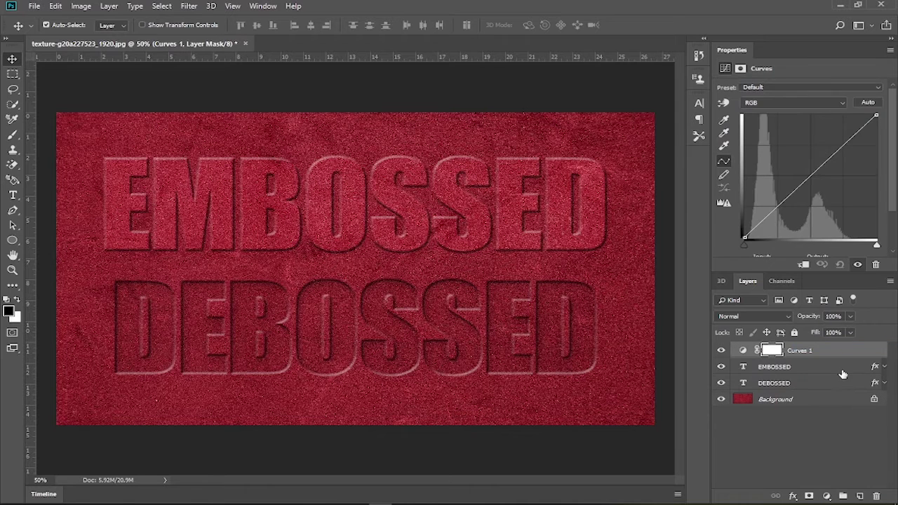
left_click_drag(810, 180, 821, 188)
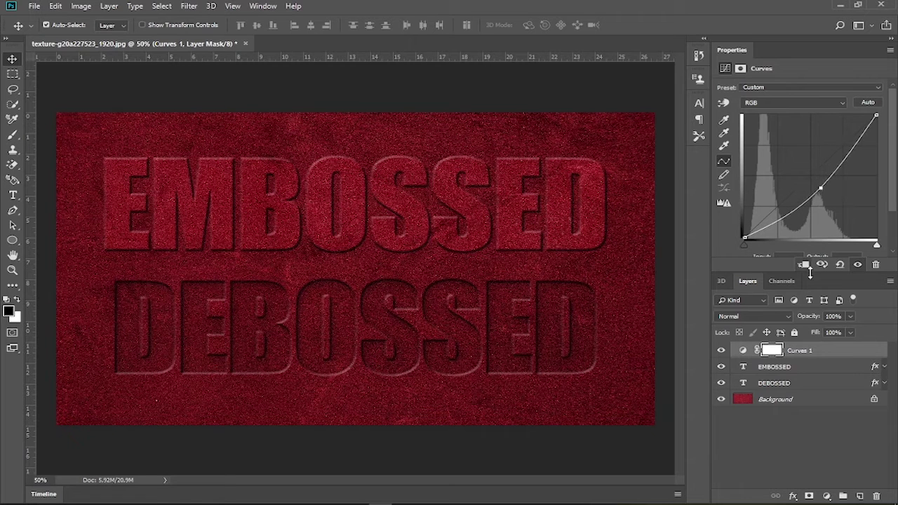
left_click(773, 353)
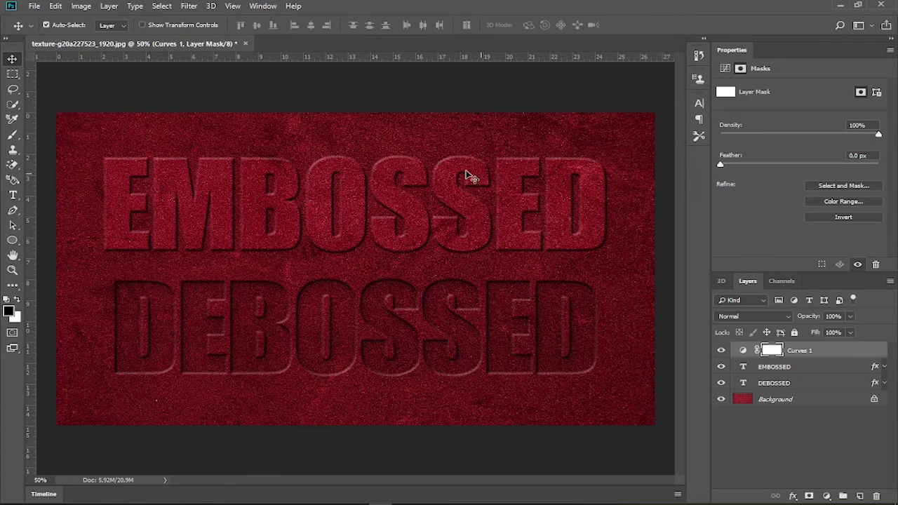
Paint the Curves mask centre black with a ~1700 px soft brush, leaving edge vignette.
left_click(13, 135)
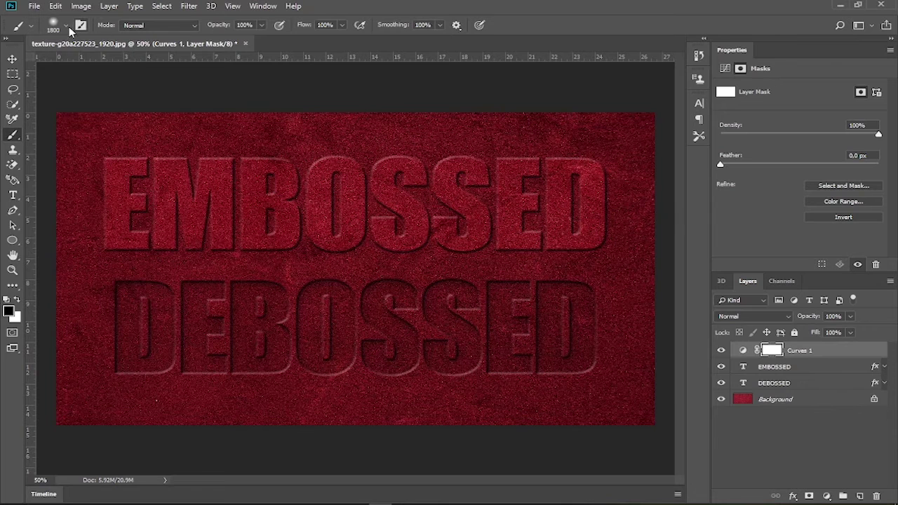
left_click(67, 28)
left_click_drag(132, 67, 146, 68)
left_click(325, 11)
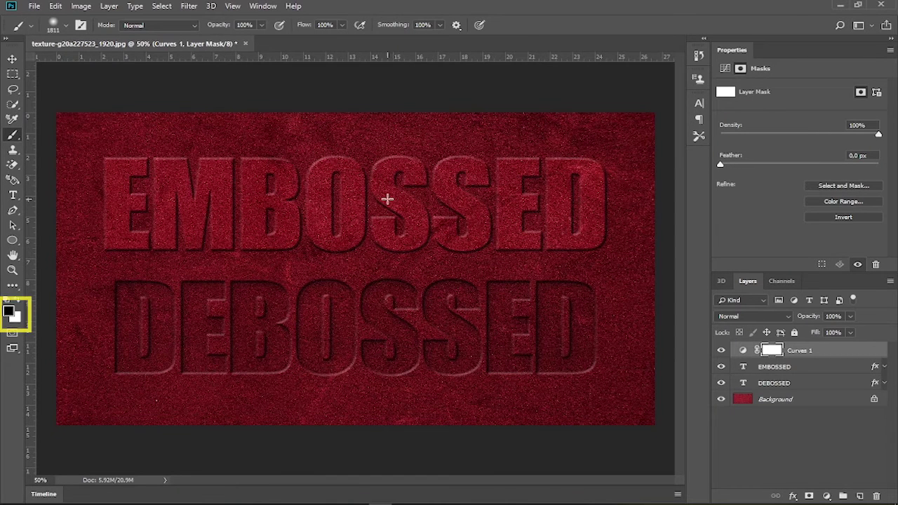
key("bracketleft")
left_click(376, 270)
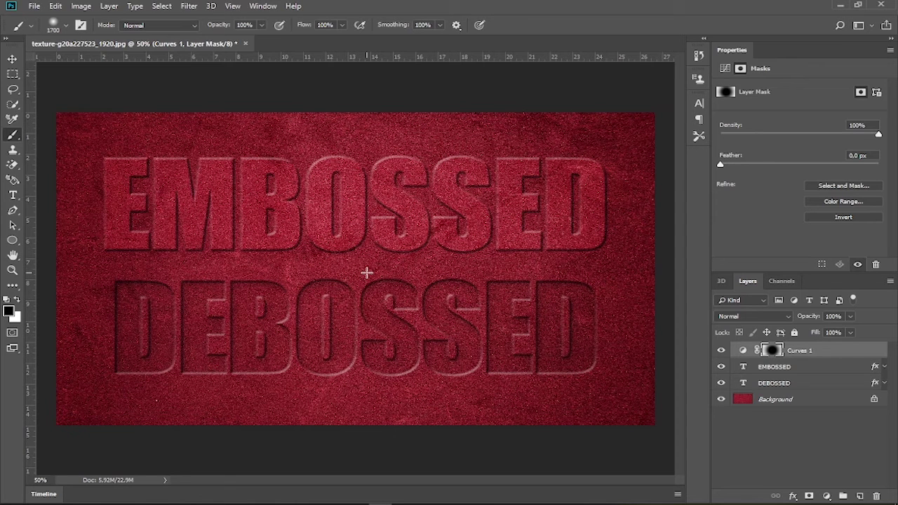